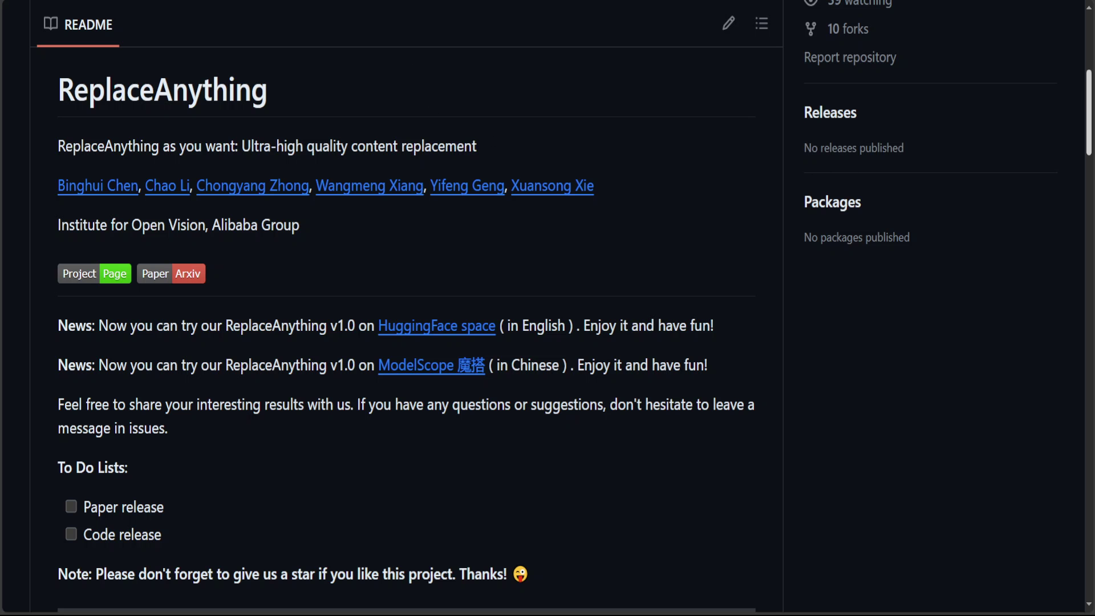
- Scroll through the GitHub README's example replacement images
left_click_drag(1090, 106, 1083, 75)
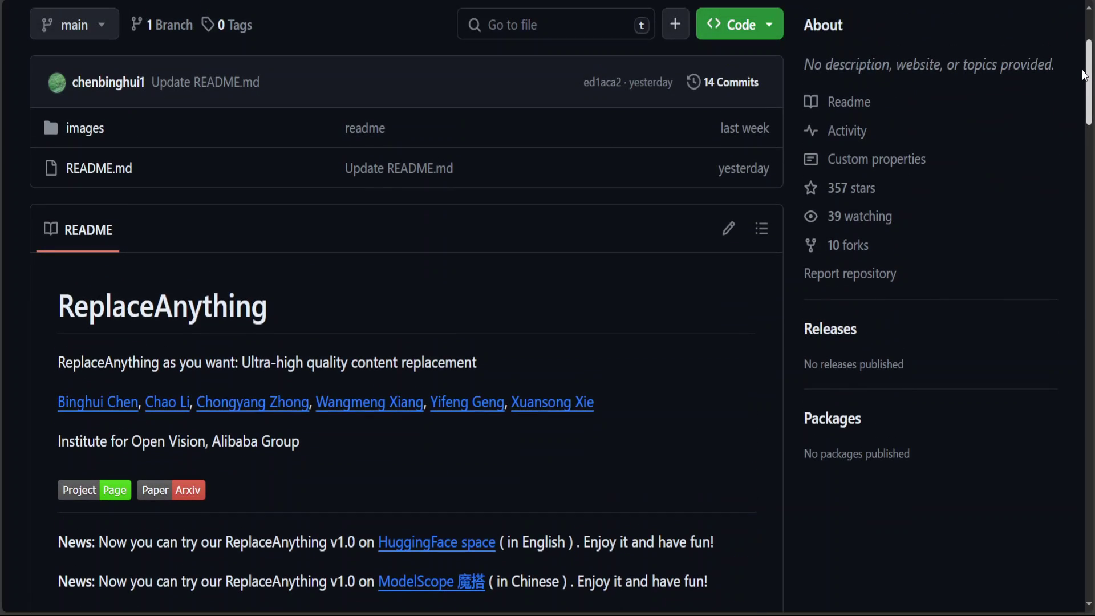
left_click_drag(1083, 76, 1083, 73)
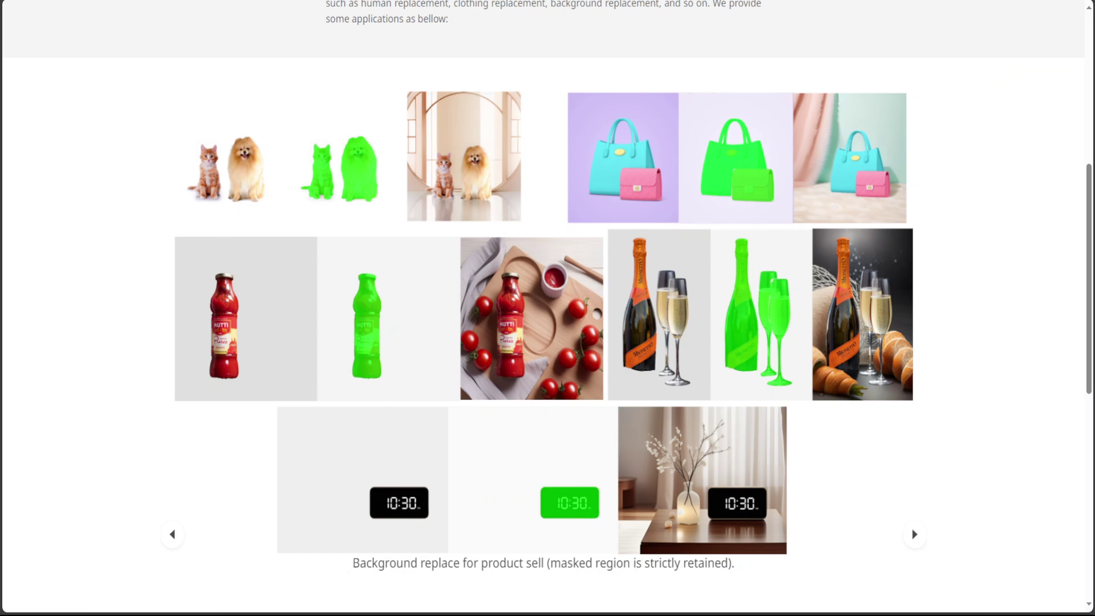
left_click_drag(1089, 253, 1091, 63)
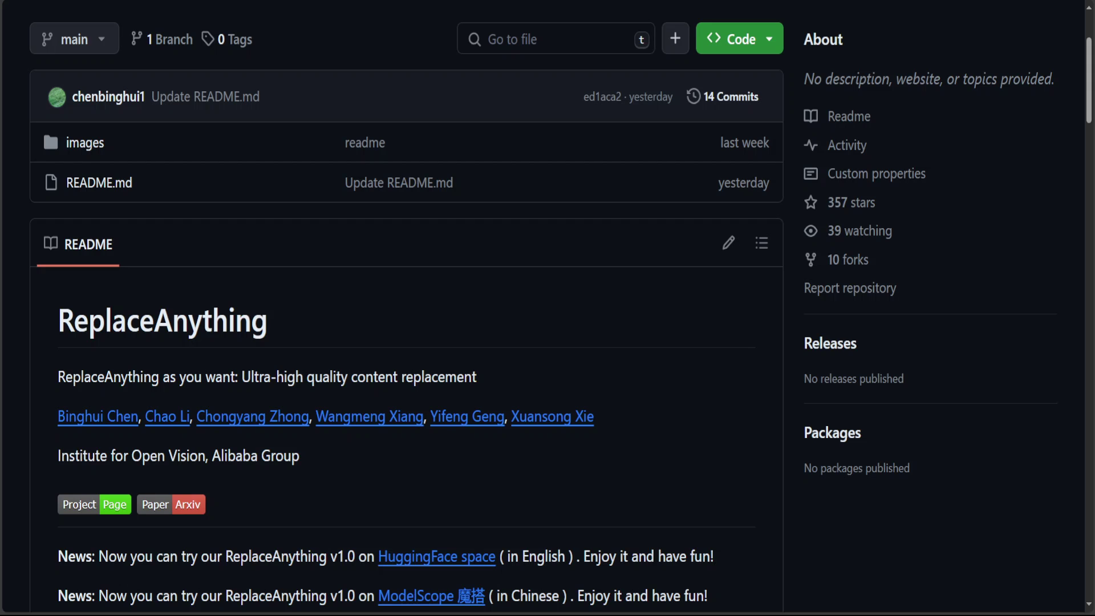
left_click_drag(1090, 78, 1091, 188)
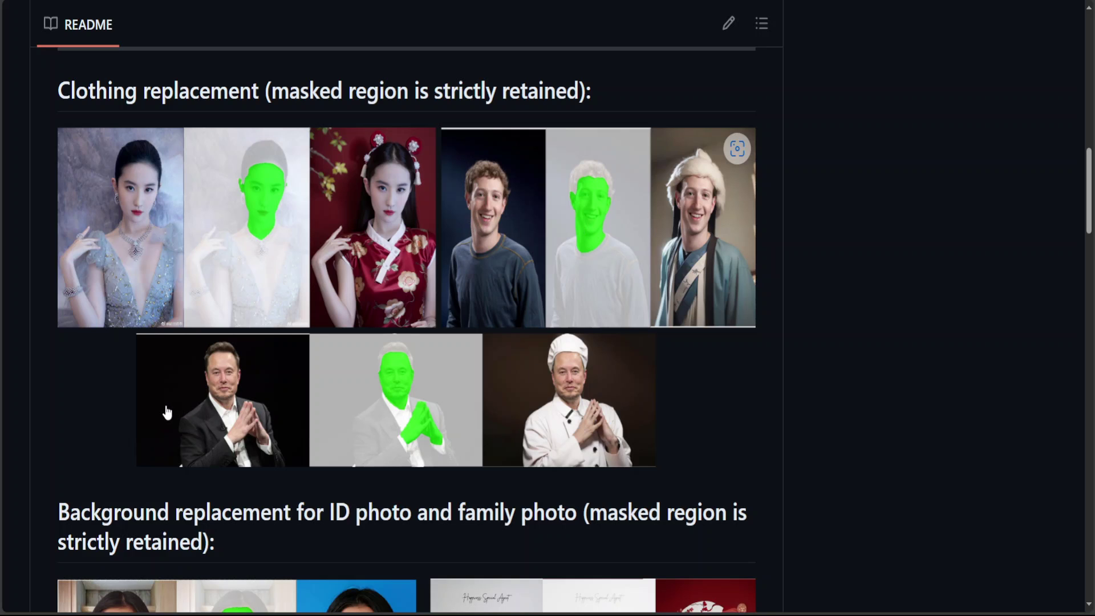
scroll(1091, 208, "down", 2)
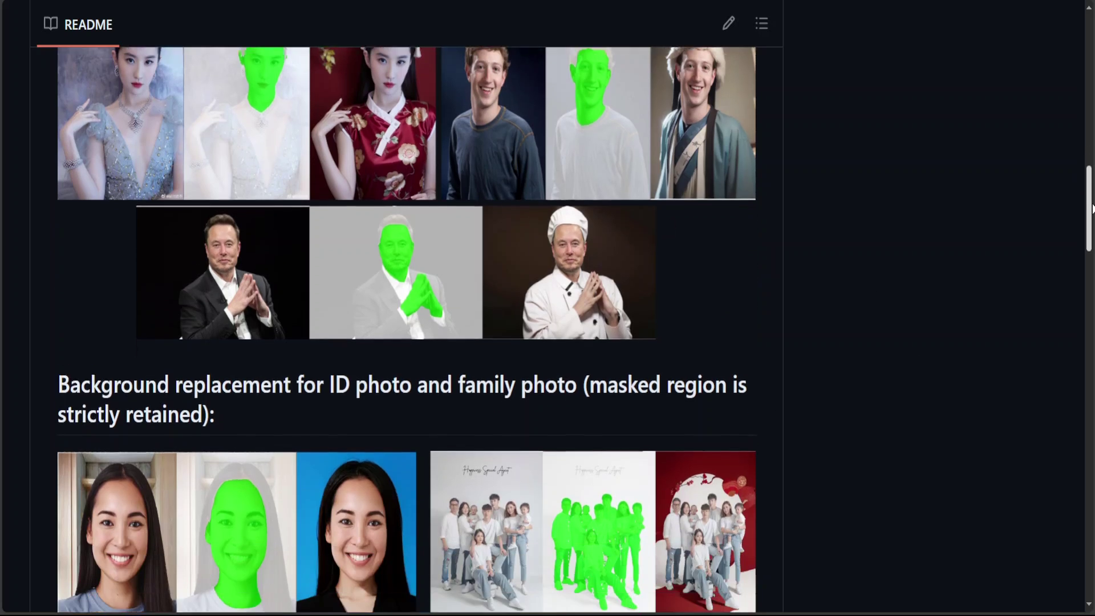
left_click_drag(1092, 208, 1089, 247)
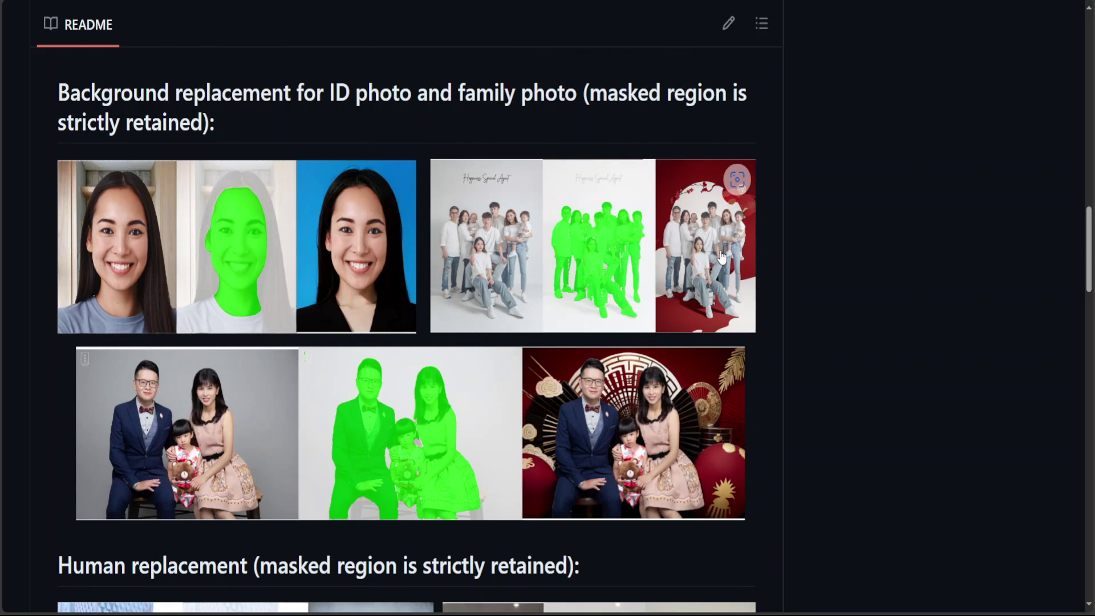
left_click_drag(1090, 246, 1090, 249)
scroll(291, 339, "down", 8)
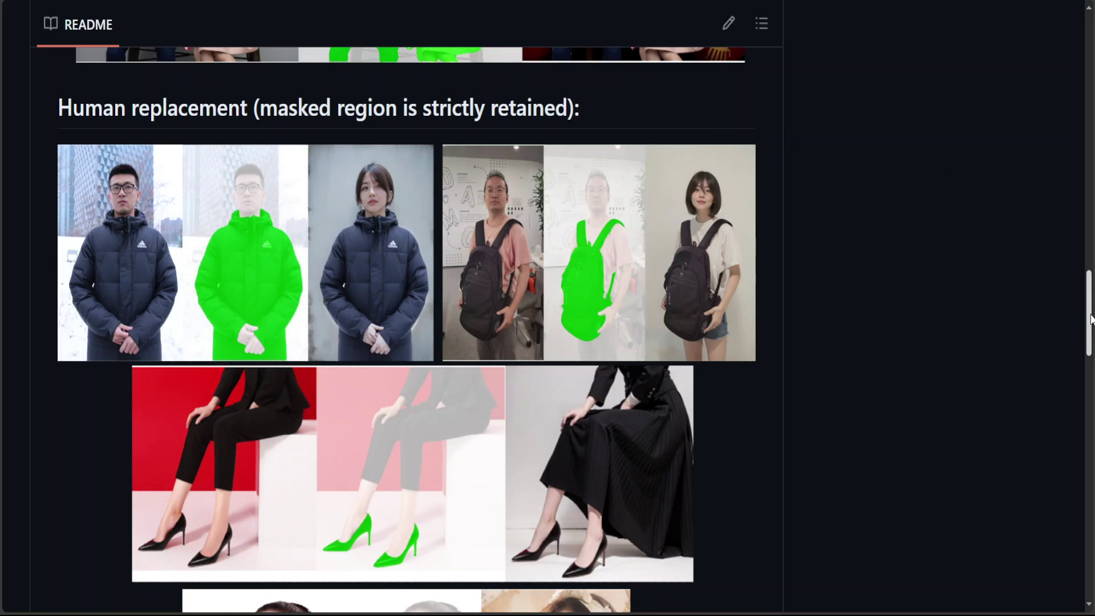
left_click_drag(1090, 318, 1090, 432)
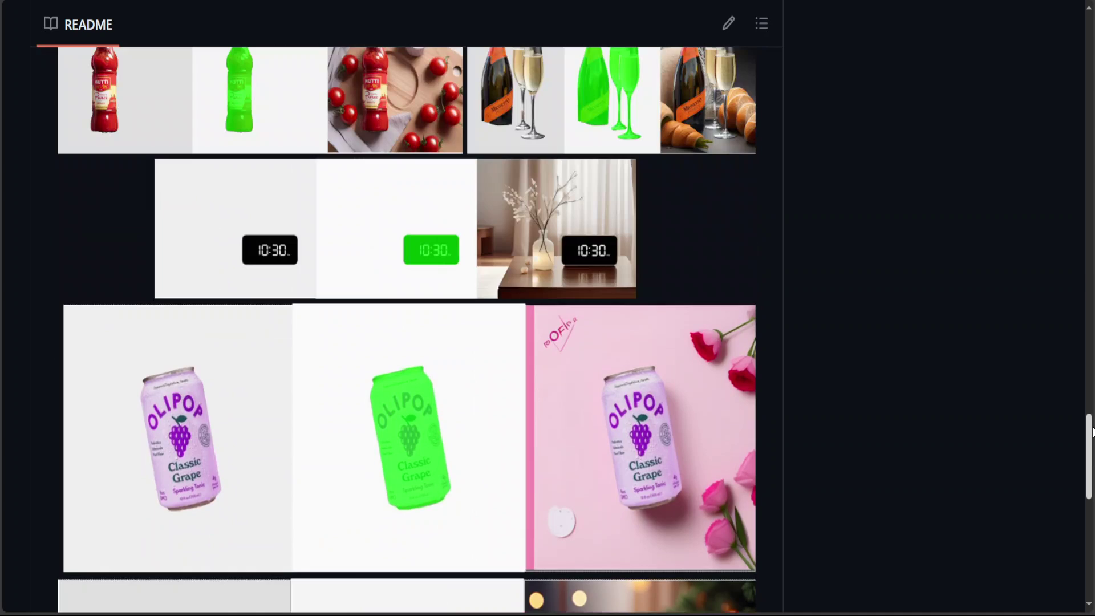
- Glance at the page source, close it, and switch to the Hugging Face Space tab
key("ctrl+u")
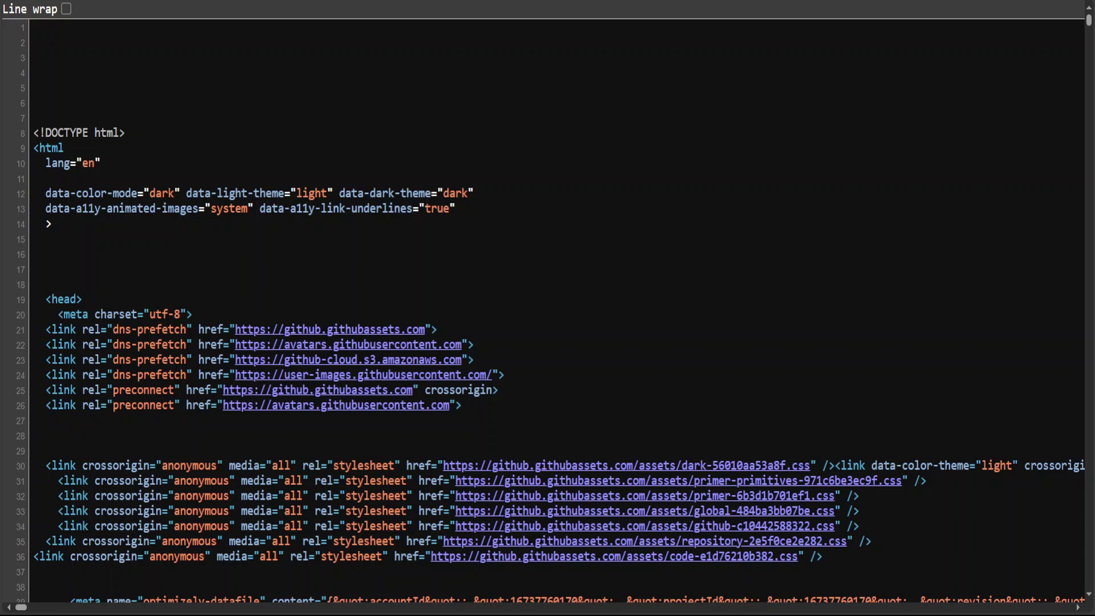
key("ctrl+w")
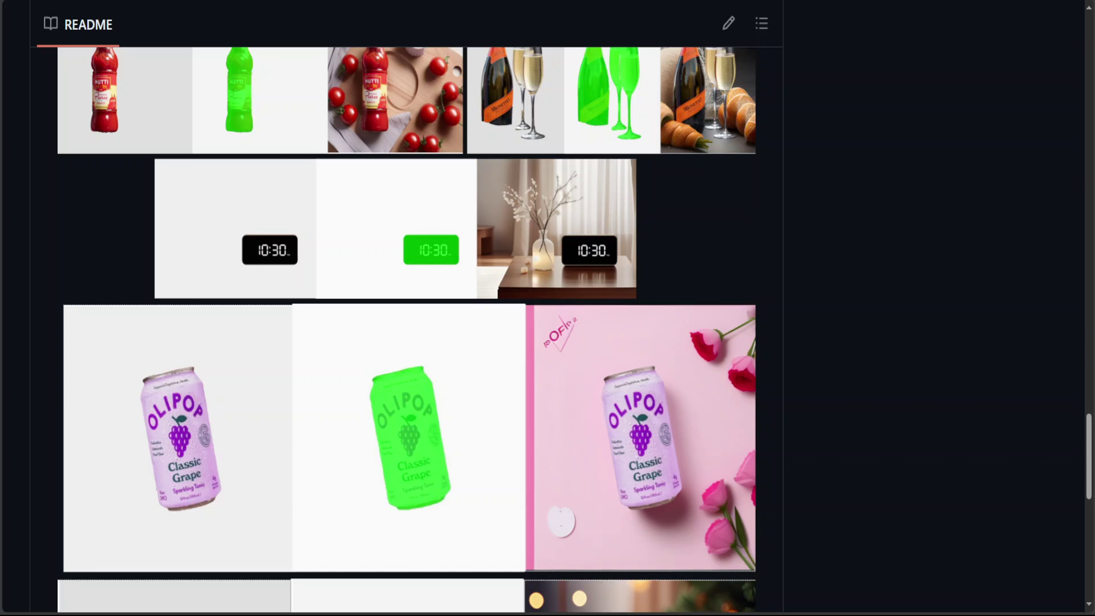
key("ctrl+Tab")
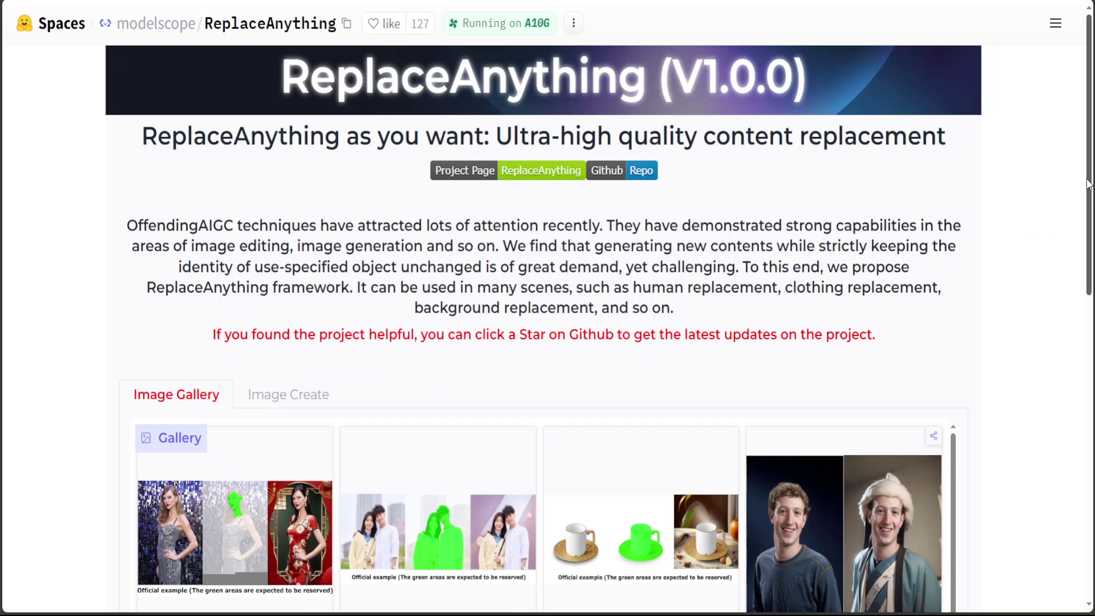
- Scroll down the Space page past the gallery and open the Image Create tab
scroll(904, 228, "down", 3)
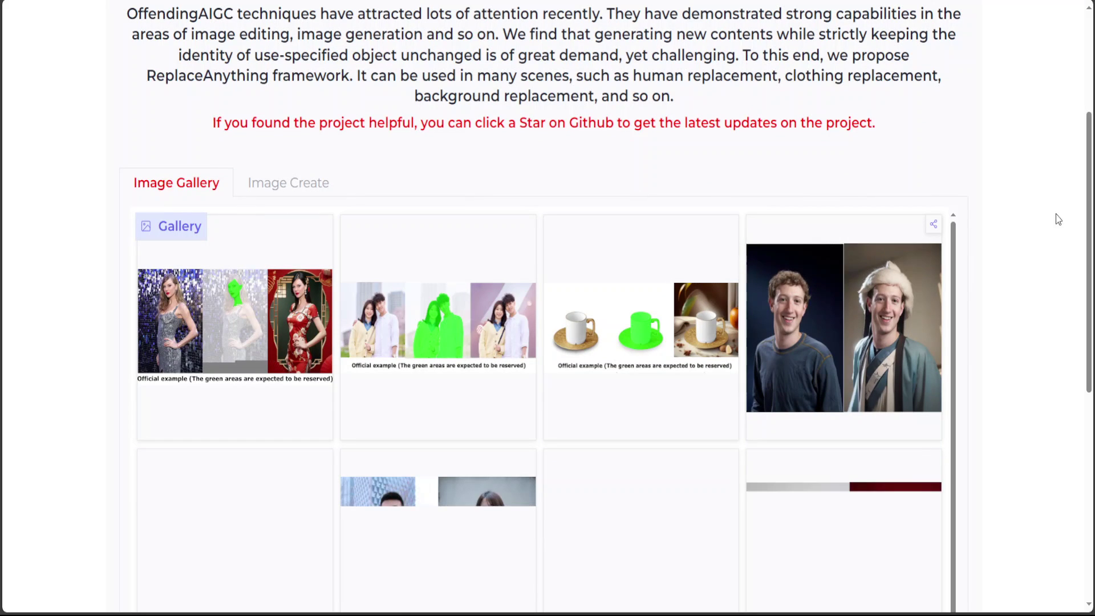
scroll(1078, 245, "down", 6)
left_click_drag(1089, 470, 1090, 222)
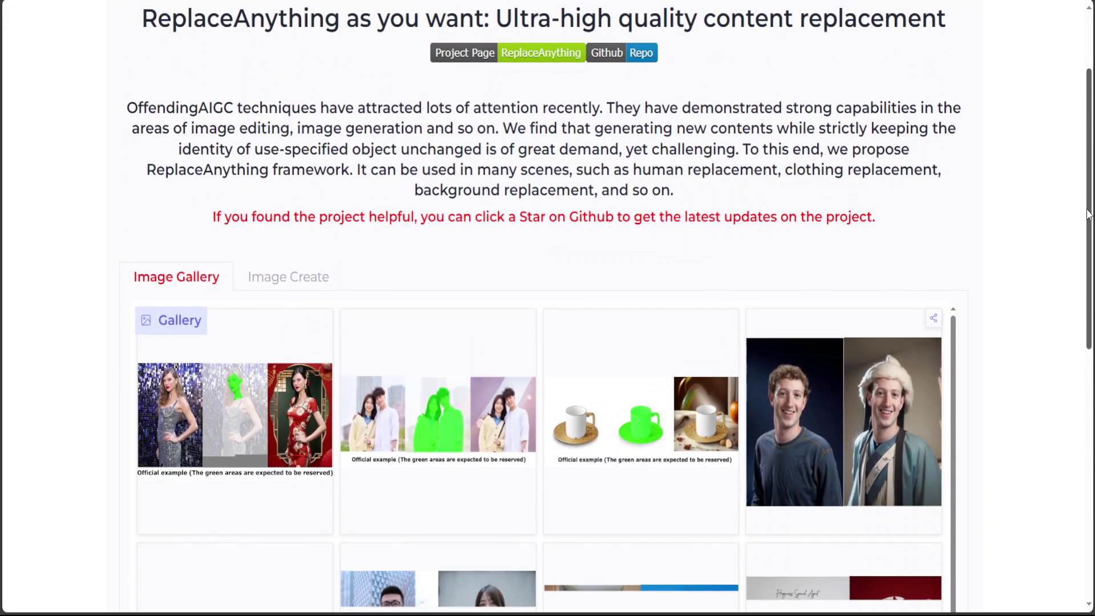
left_click(296, 278)
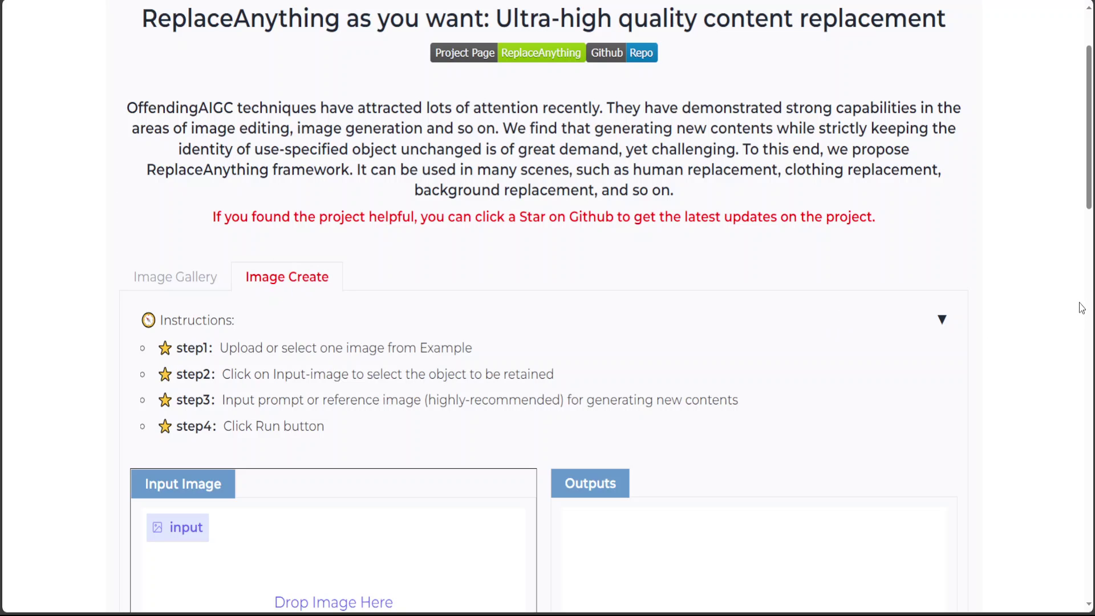
- Scroll down to the Input Image panel while the portrait photo finishes uploading
scroll(315, 173, "down", 2)
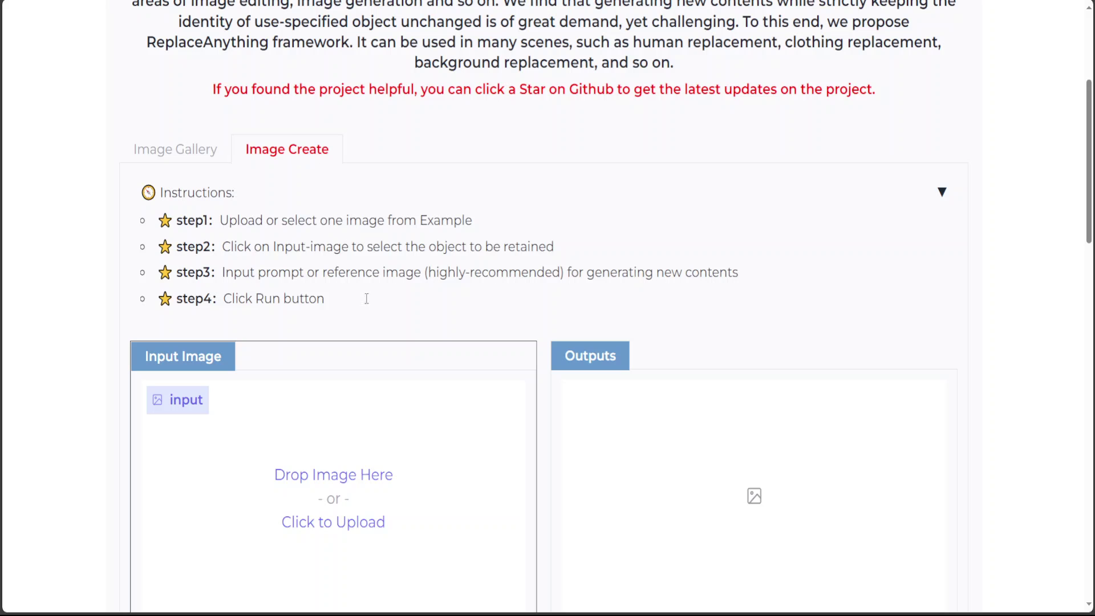
scroll(1090, 170, "down", 3)
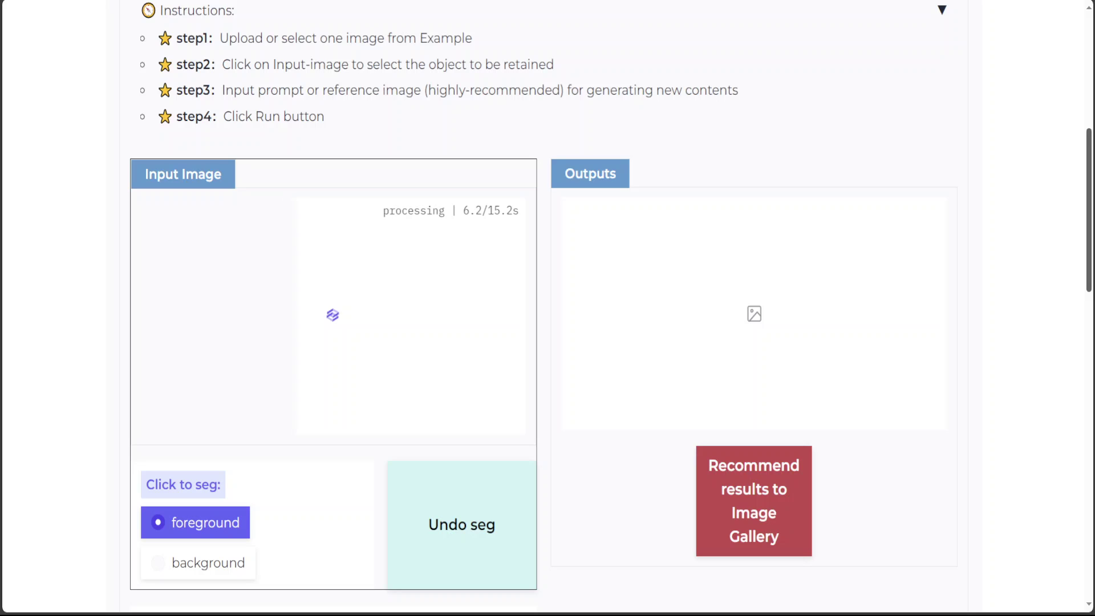
left_click_drag(1088, 202, 1087, 230)
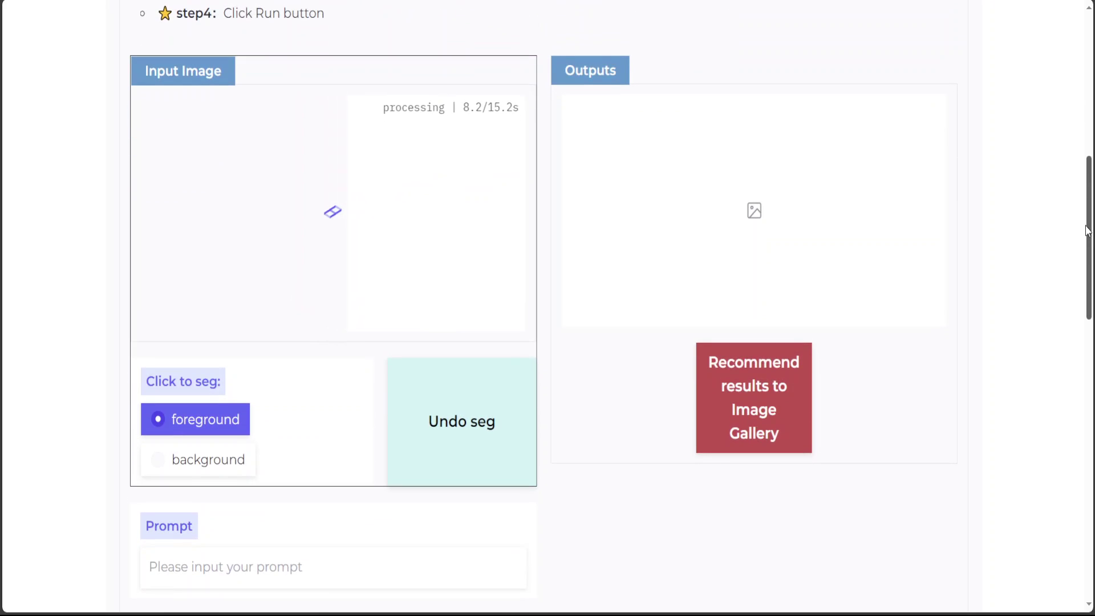
left_click_drag(1087, 230, 1089, 183)
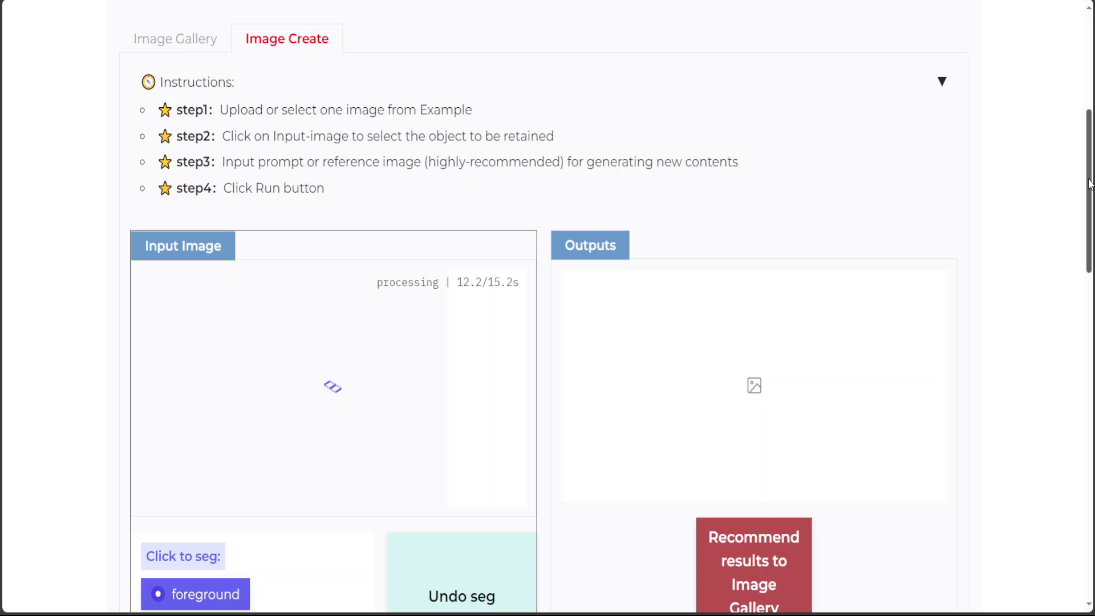
left_click_drag(1089, 184, 1089, 206)
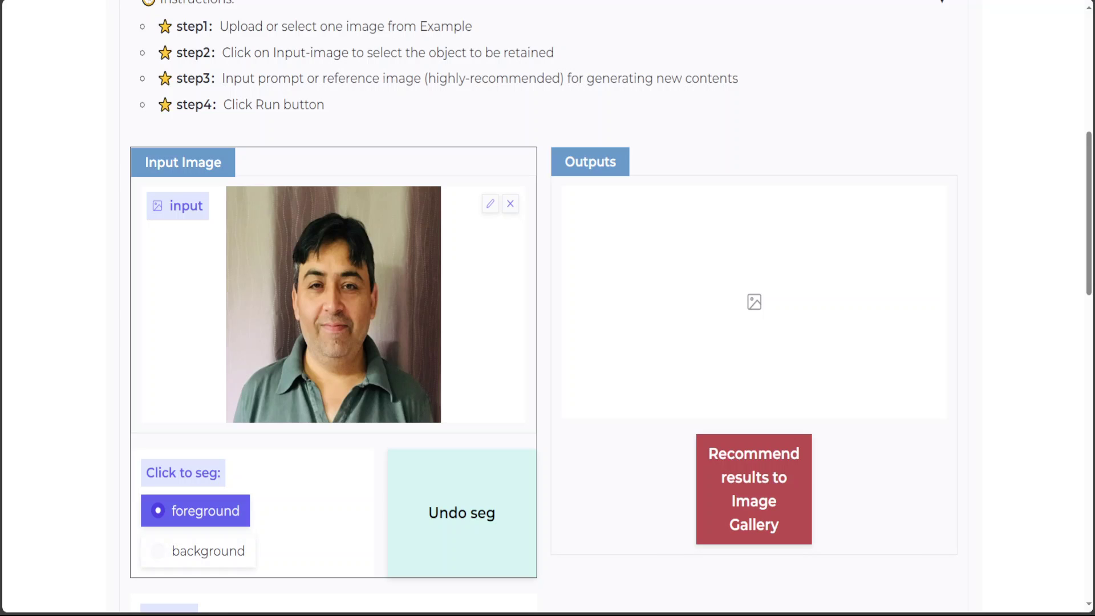
- With Click to seg set to foreground, select the man's face to apply the green mask
left_click(196, 552)
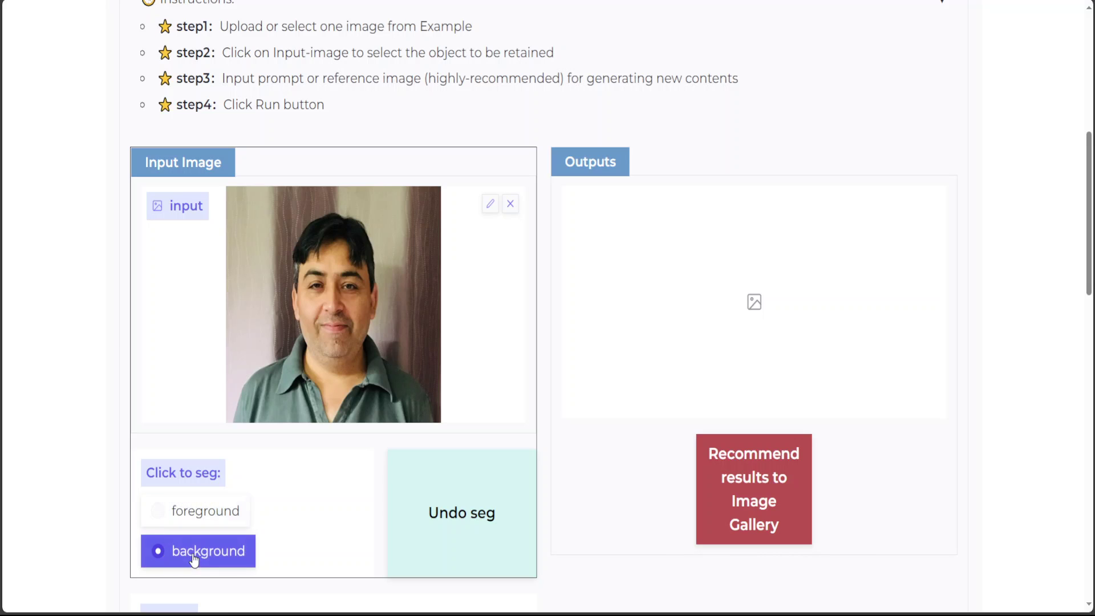
left_click(200, 511)
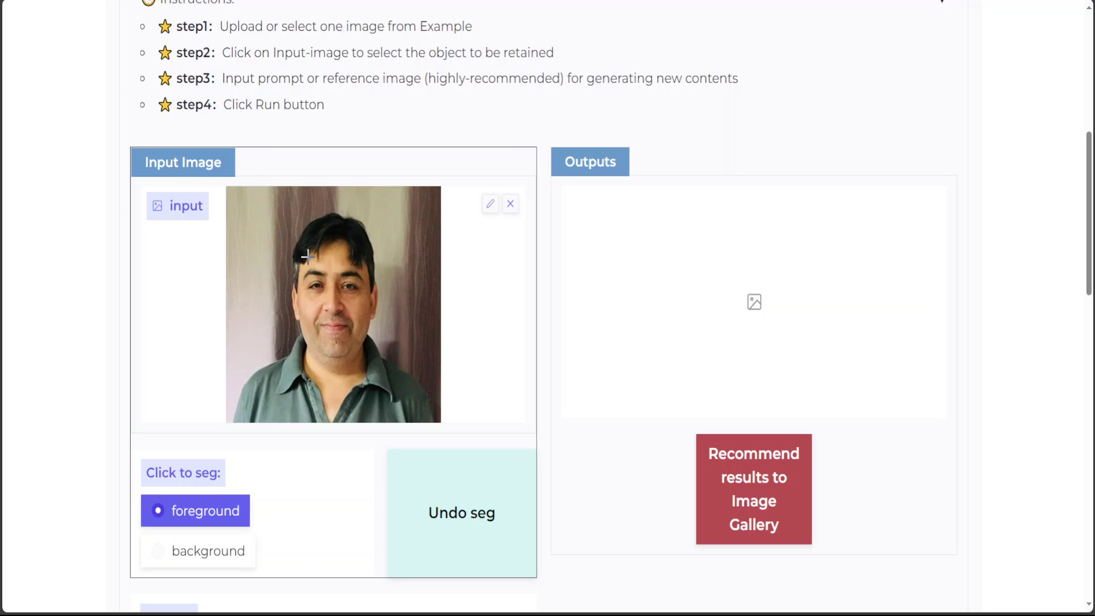
left_click(300, 285)
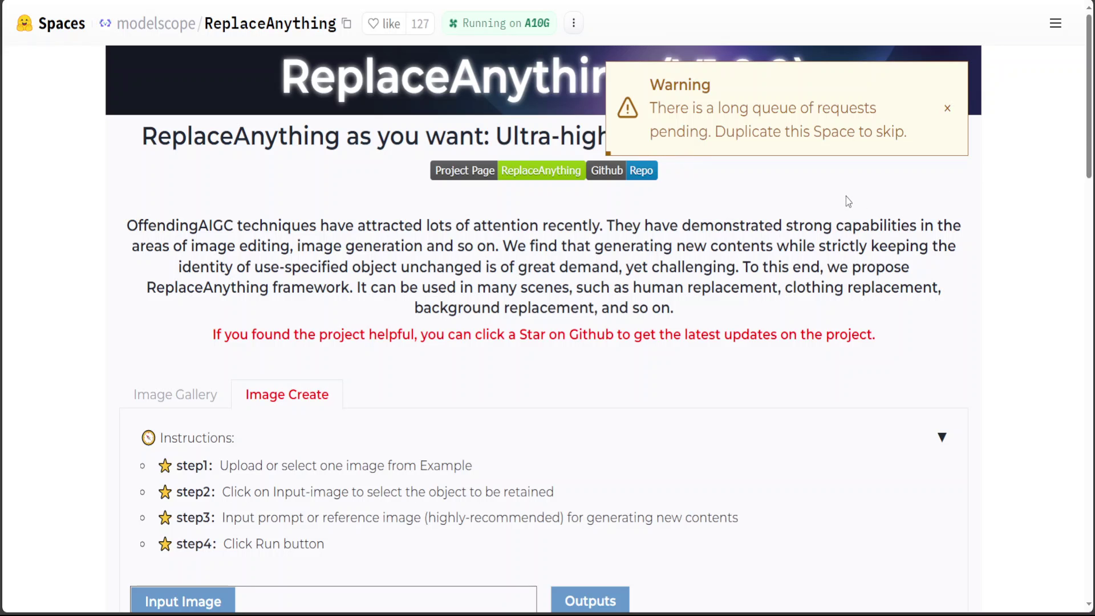
scroll(851, 198, "down", 8)
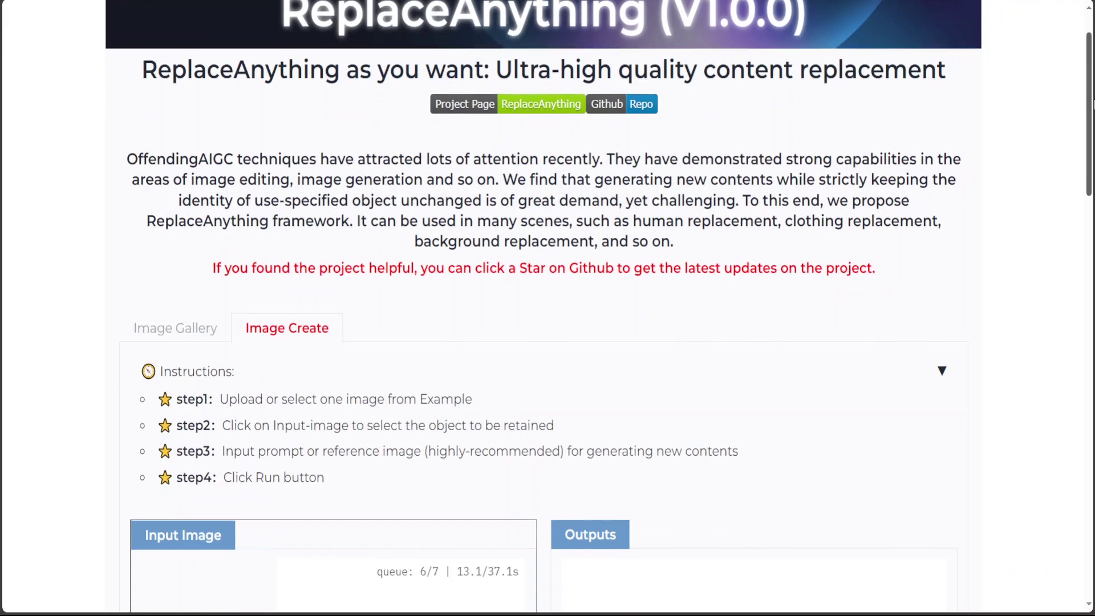
scroll(337, 237, "up", 1)
scroll(337, 237, "down", 1)
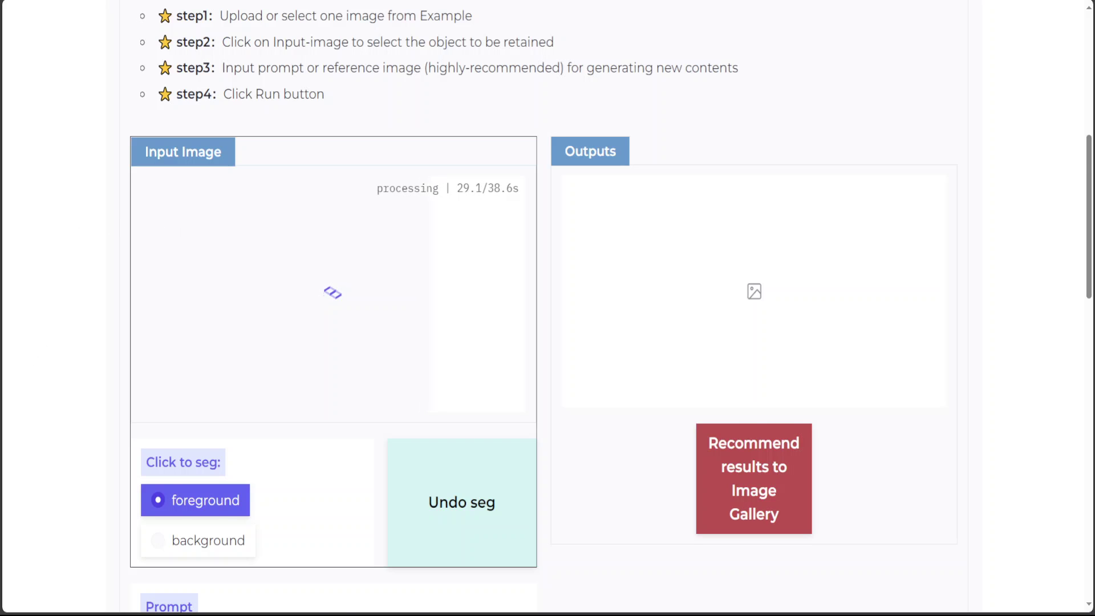
scroll(547, 308, "down", 2)
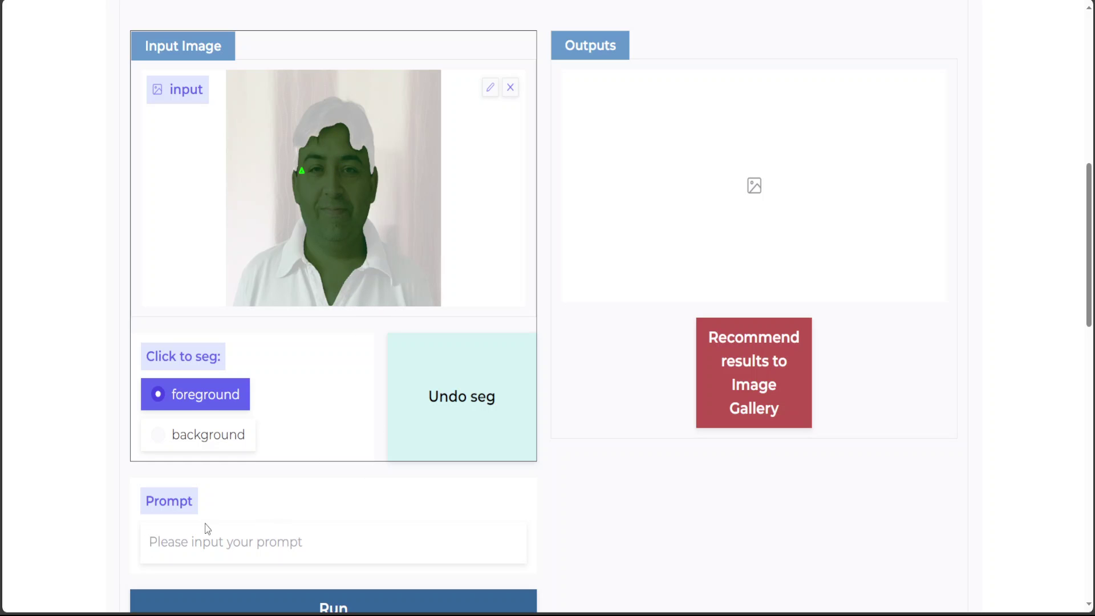
- Enter the prompt 'a man looking straight and smiling at camera' and add a lower-face foreground point
type("a man ")
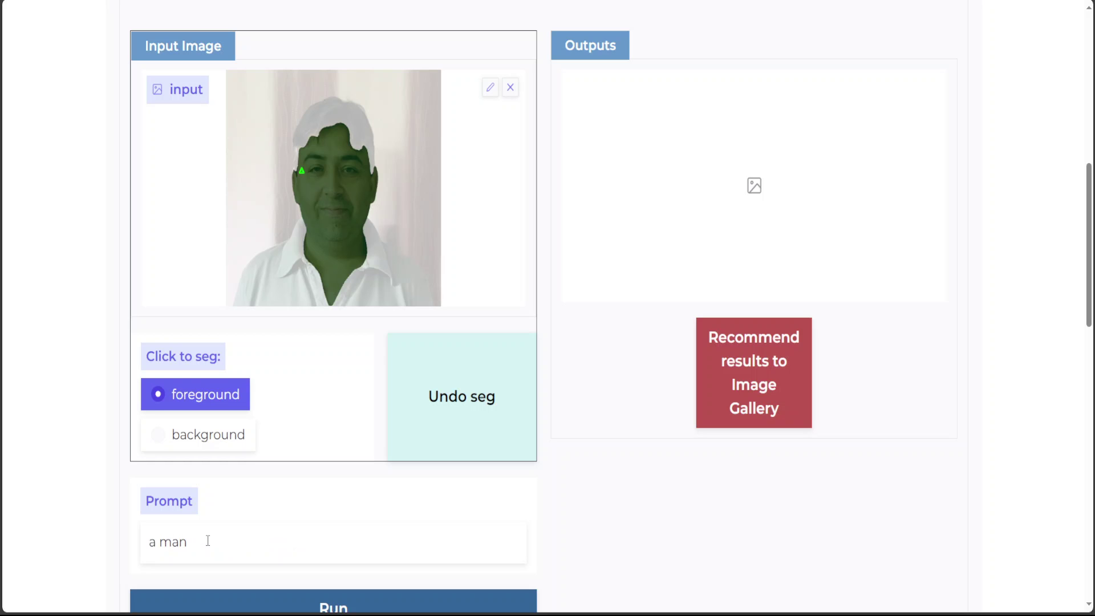
type("looking")
key("BackSpace")
key("BackSpace")
key("BackSpace")
key("BackSpace")
key("BackSpace")
key("BackSpace")
key("BackSpace")
type("ooking straight and smilin")
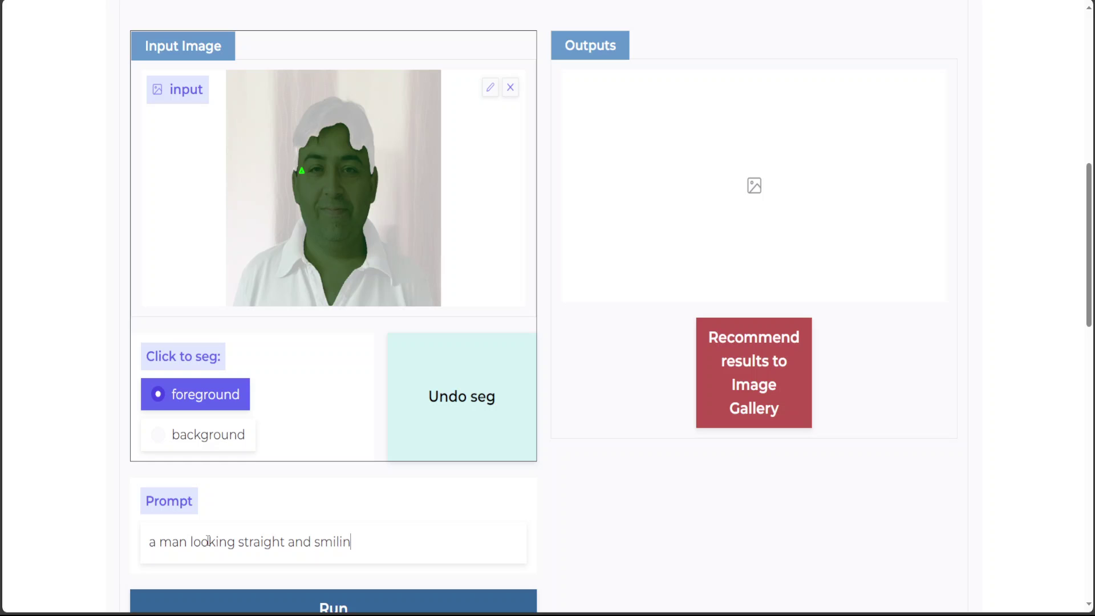
type("g at camera")
left_click(322, 214)
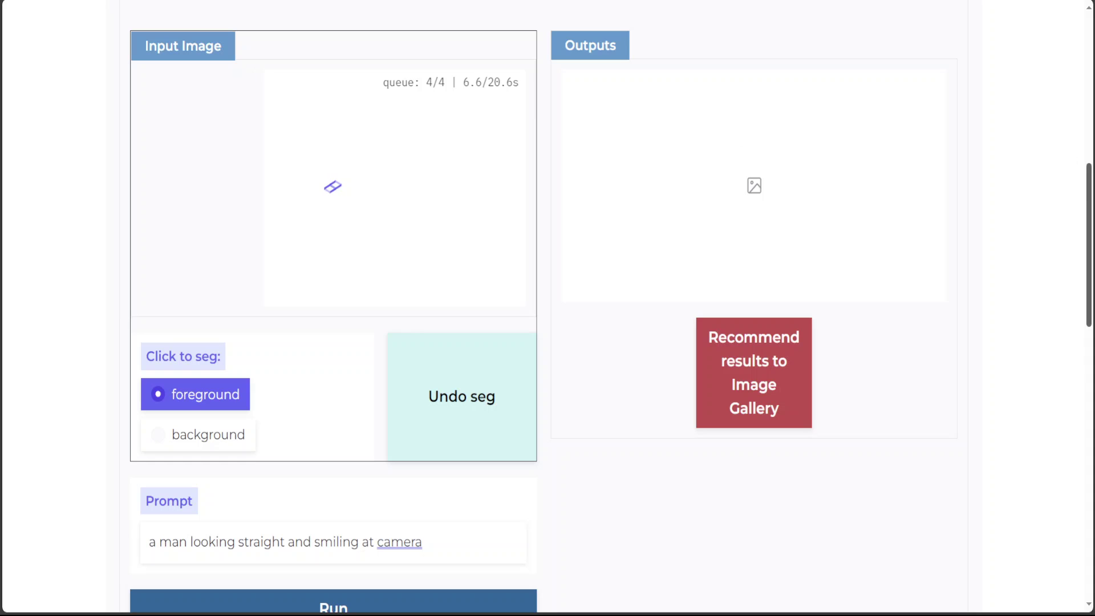
- Expand 'More input params (highly-recommended)' and scroll through its options down to Run
left_click_drag(1089, 210, 1086, 267)
left_click(523, 444)
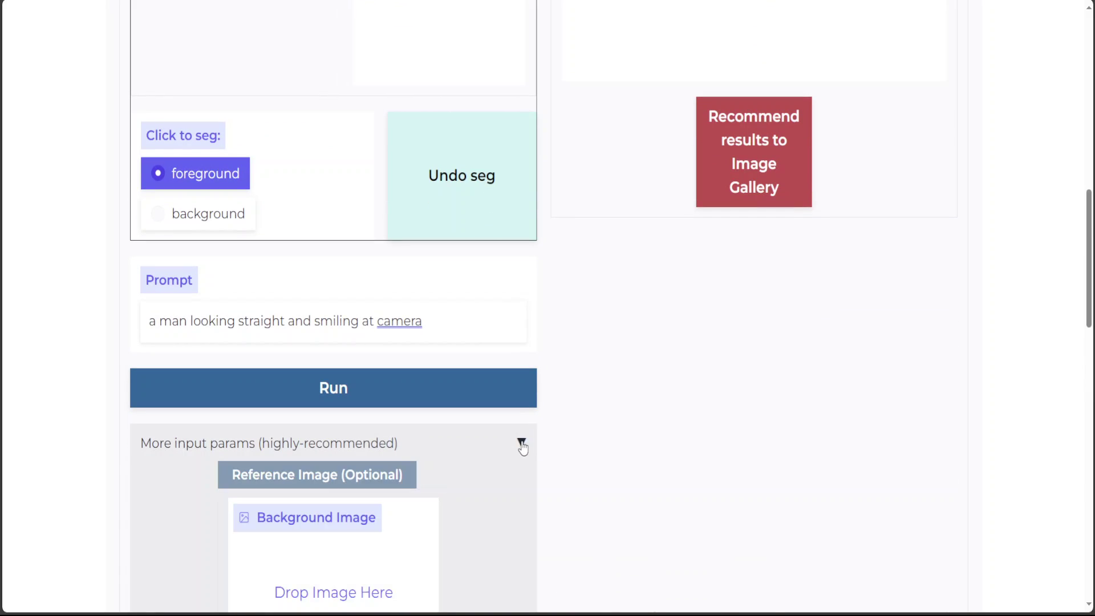
left_click_drag(1088, 264, 1090, 180)
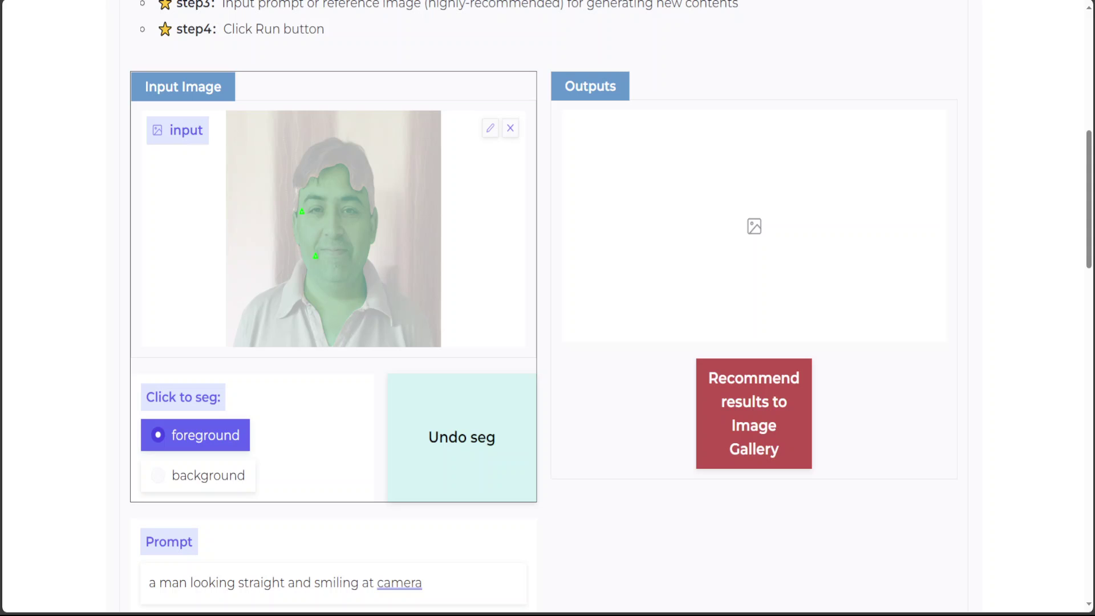
scroll(318, 175, "down", 8)
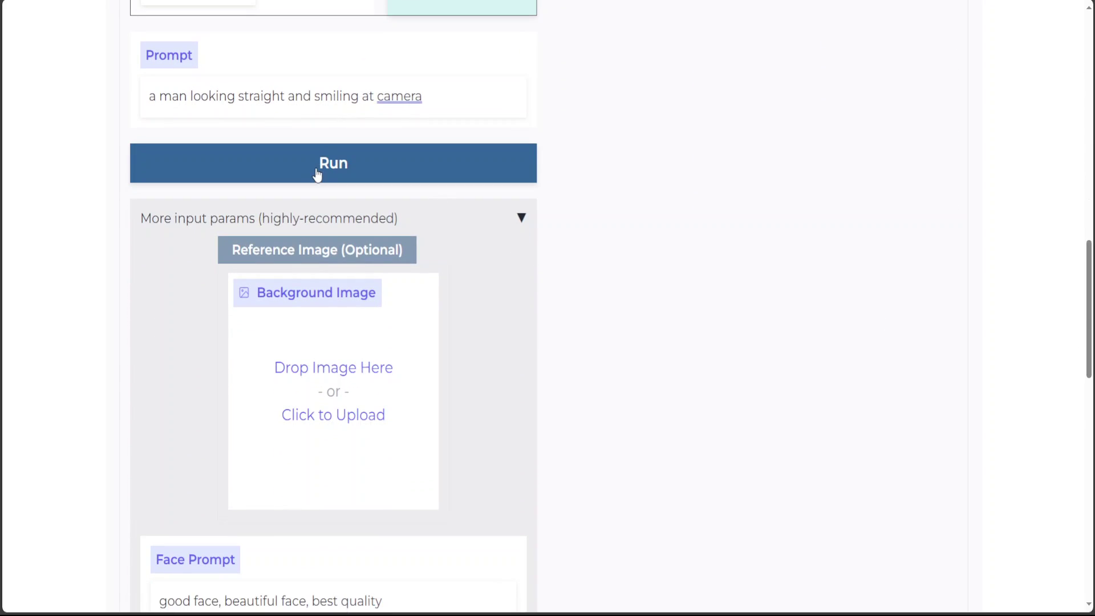
- Run the generation and wait until four smiling-man portraits fill the Outputs gallery
left_click(318, 176)
left_click_drag(1089, 355, 1092, 250)
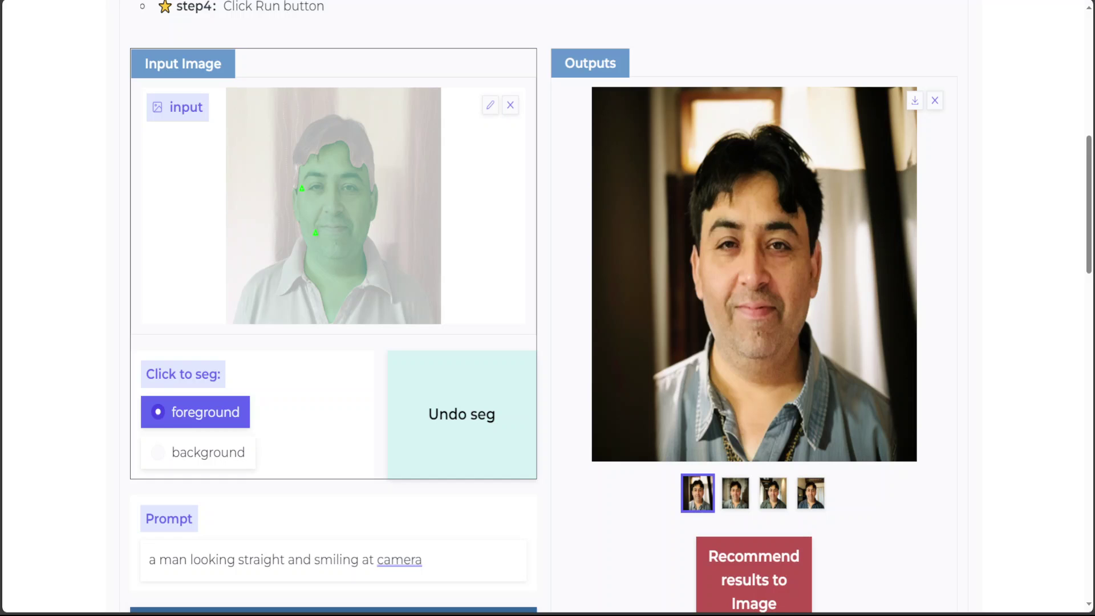
- Preview the second, third and fourth outputs, then download the fourth portrait
left_click(734, 505)
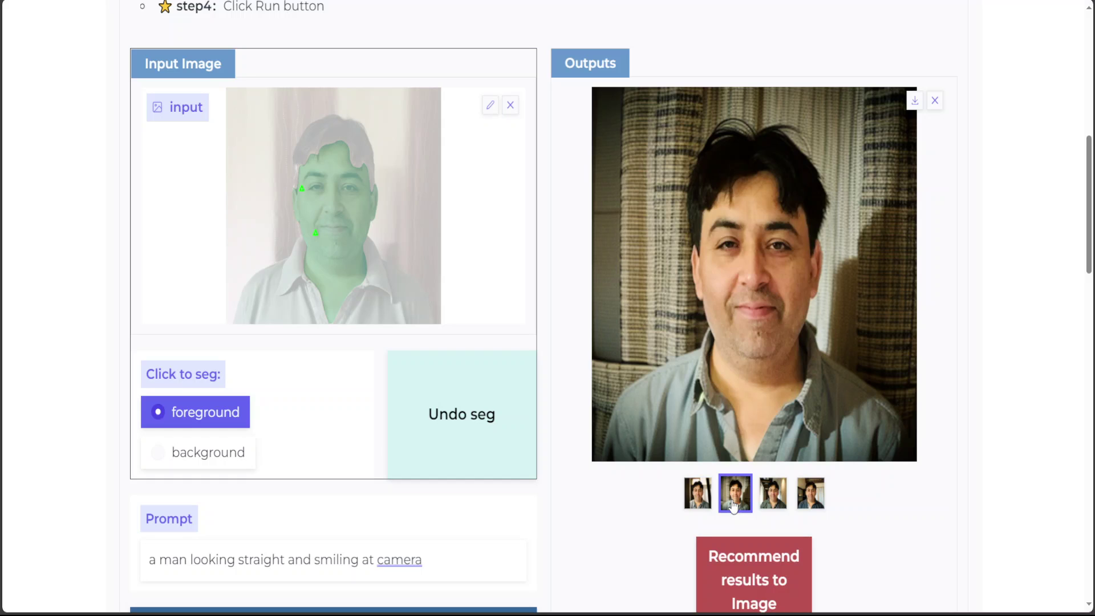
left_click(765, 501)
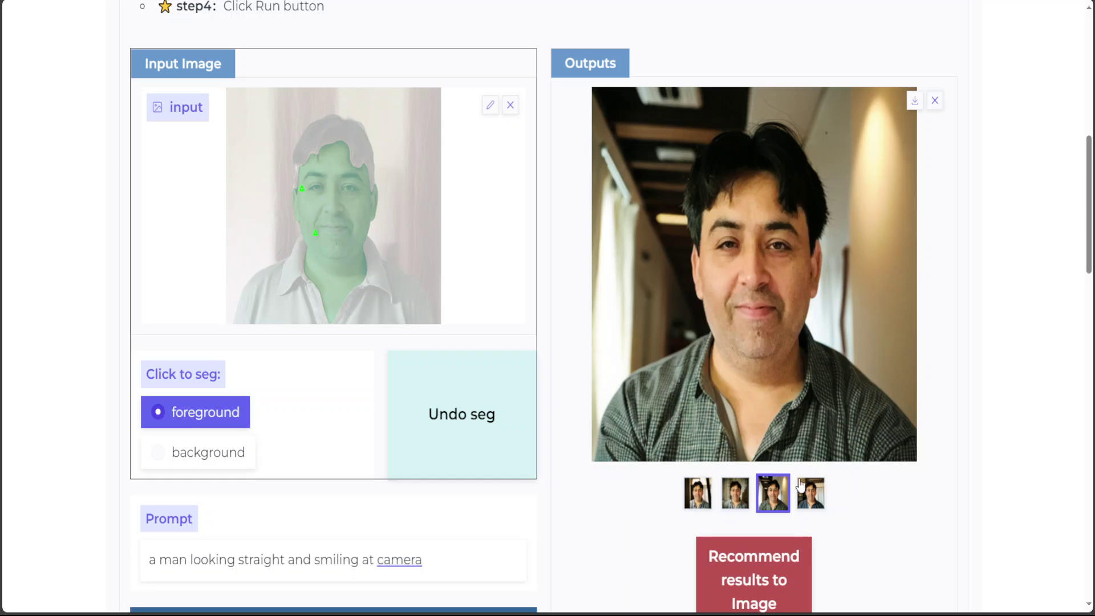
left_click(819, 500)
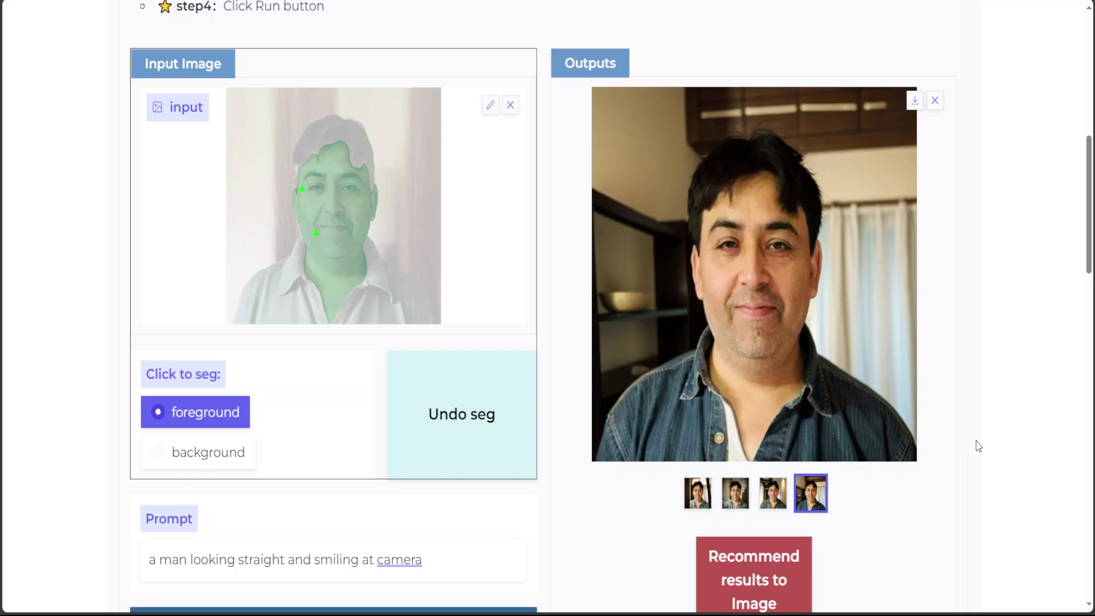
left_click(913, 106)
left_click_drag(1089, 170, 1091, 57)
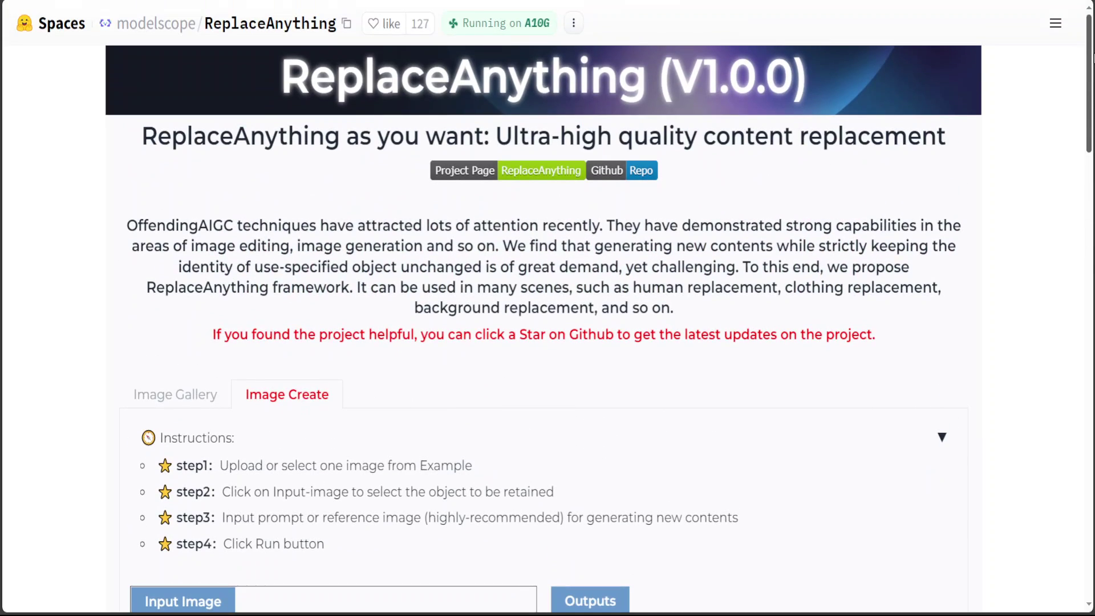
left_click_drag(1091, 57, 1080, 182)
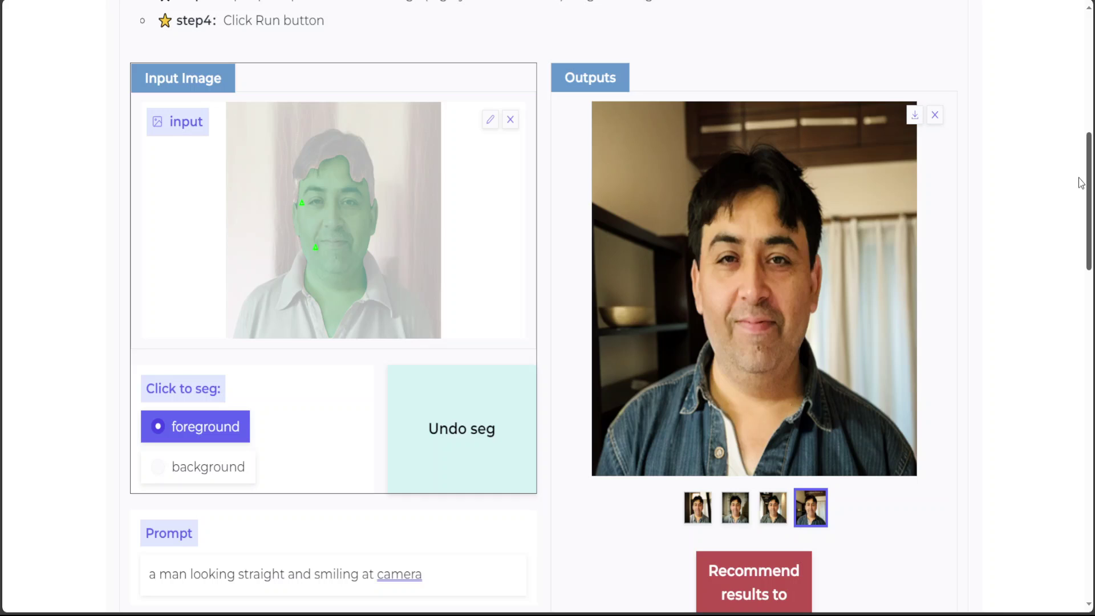